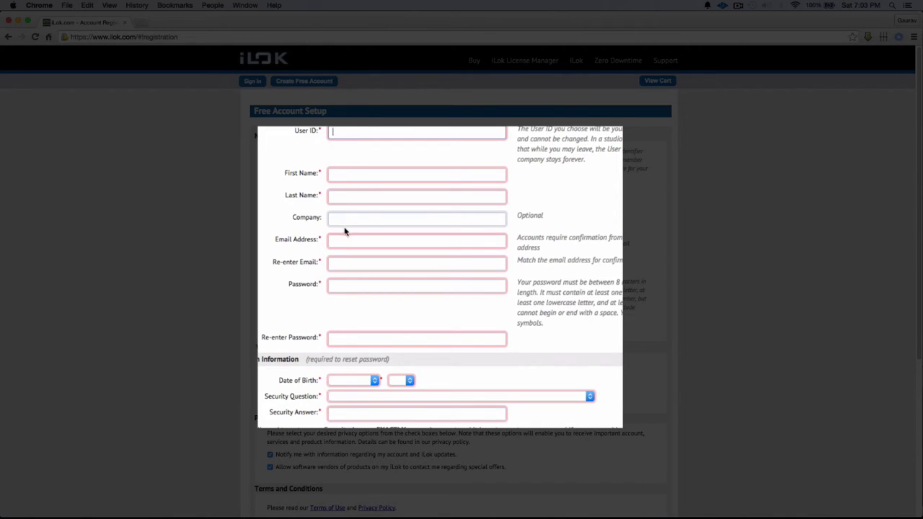
- Go through the required name, email and password fields of the iLok account form and agree to the Terms of Use
click(351, 177)
click(351, 200)
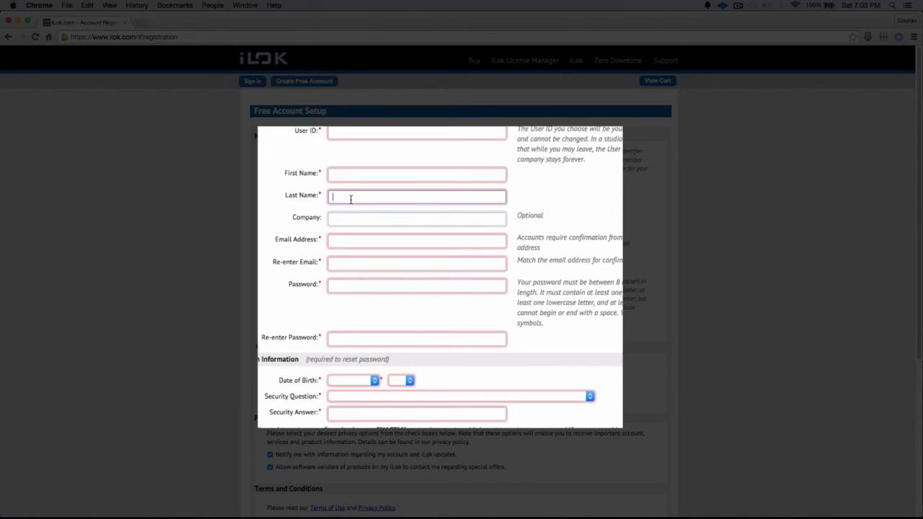
click(343, 243)
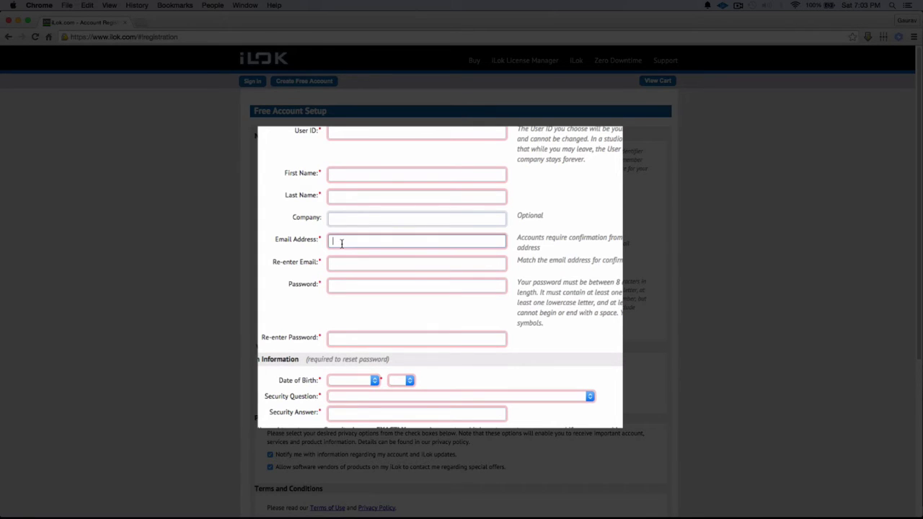
click(335, 266)
click(335, 288)
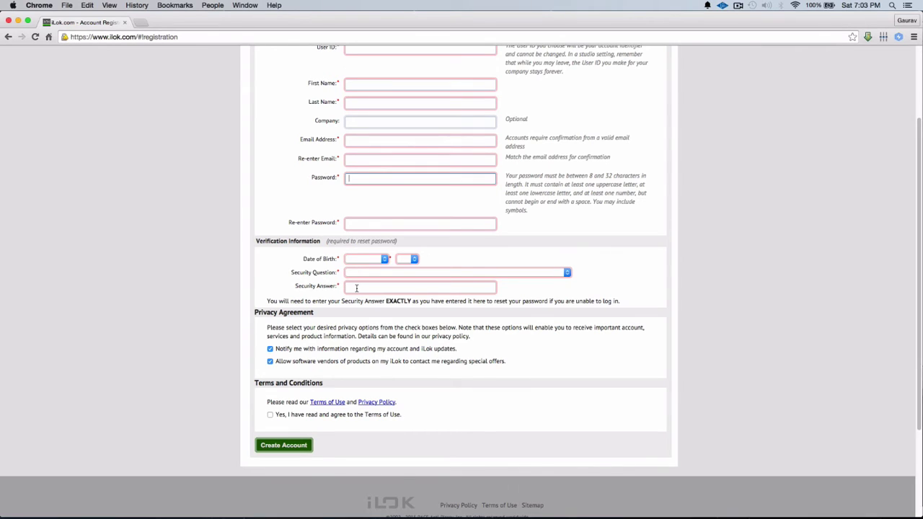
click(270, 415)
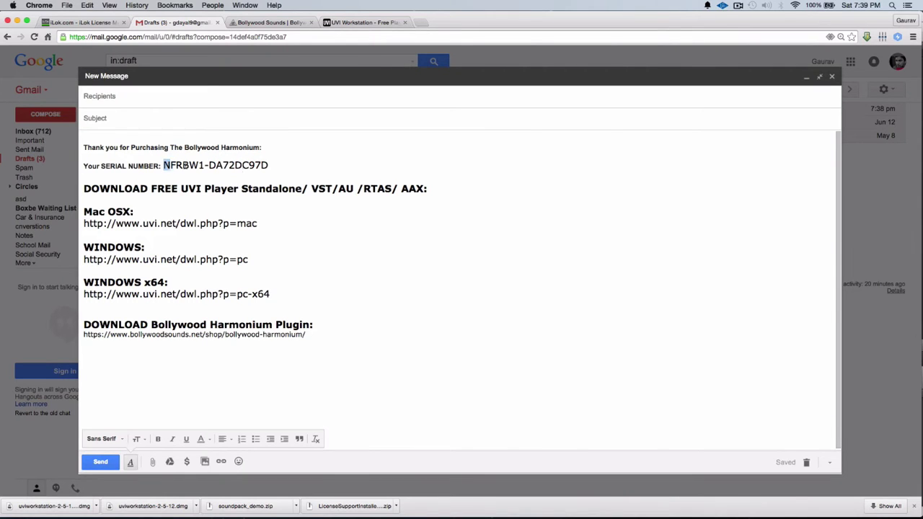
- Examine the serial number and the Mac OSX UVI player download link in the purchase email
drag(164, 165, 272, 174)
click(84, 224)
key(super+Right)
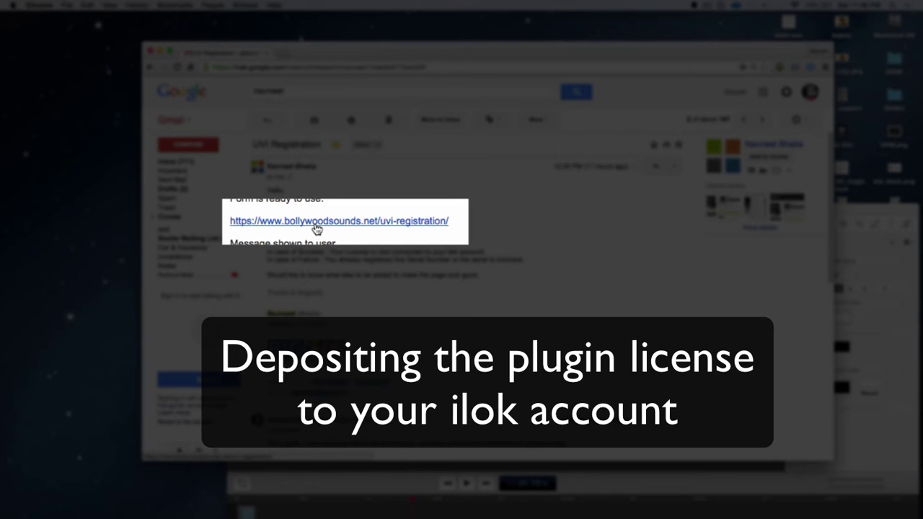
- Open the Bollywood Sounds UVI registration page from the email link and go to its ilok Username field
click(300, 192)
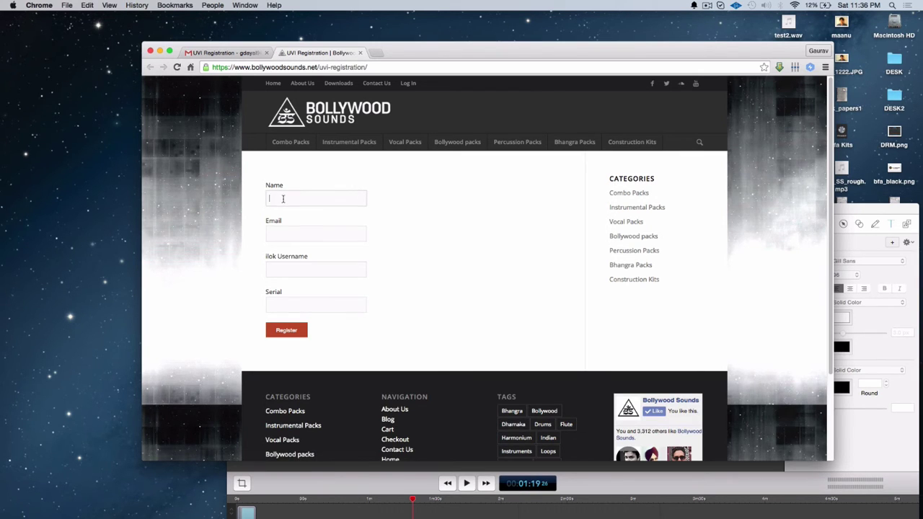
click(296, 269)
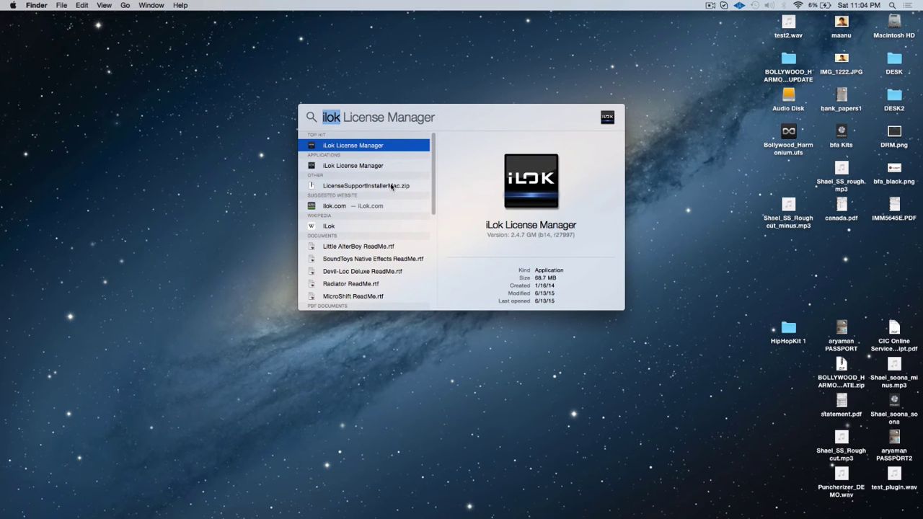
- Launch iLok License Manager and sign in with the account's user ID and password
click(355, 149)
double_click(355, 149)
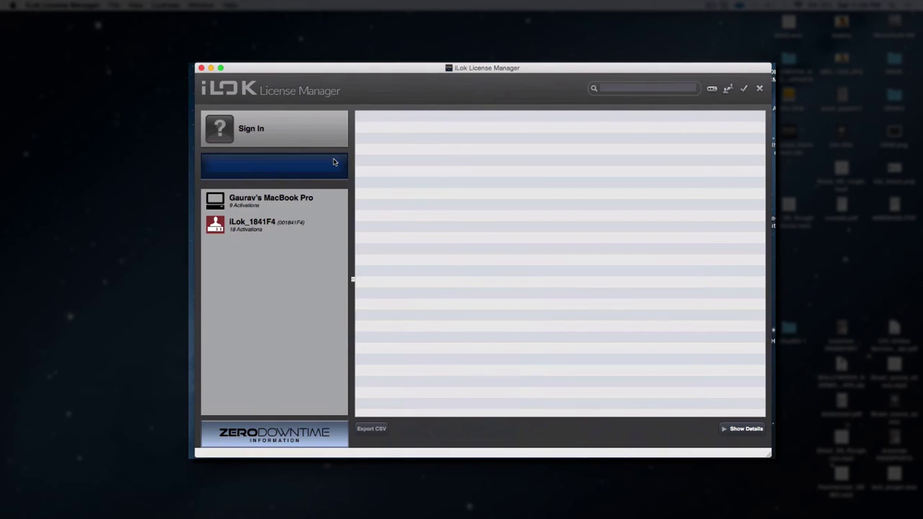
click(226, 131)
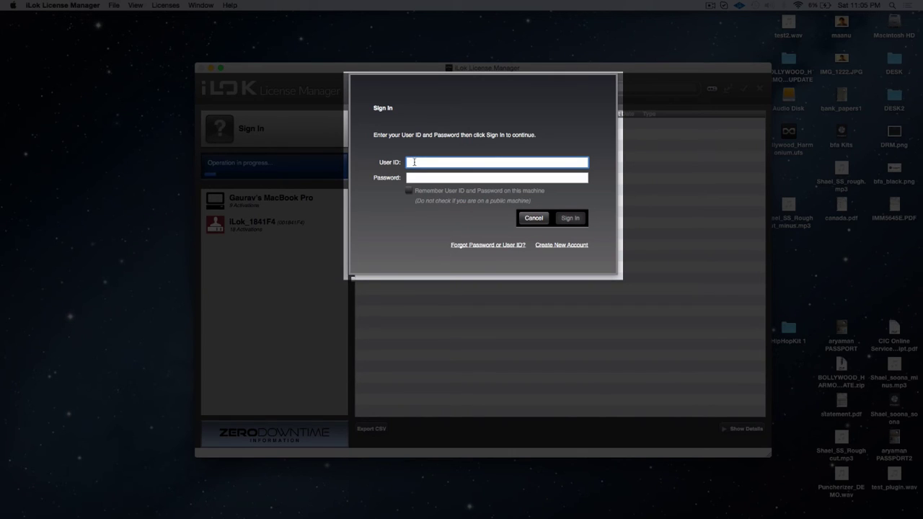
text(bestfactoryacademy)
key(Tab)
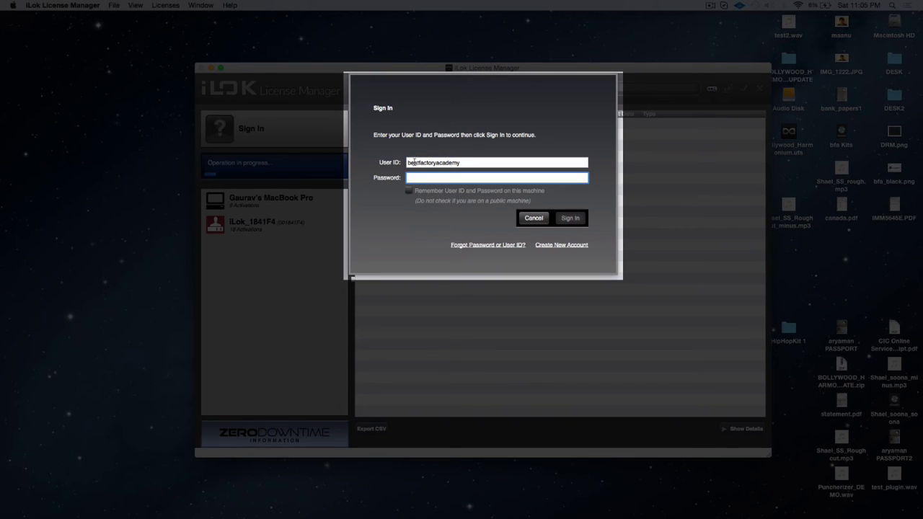
text(**********)
click(564, 219)
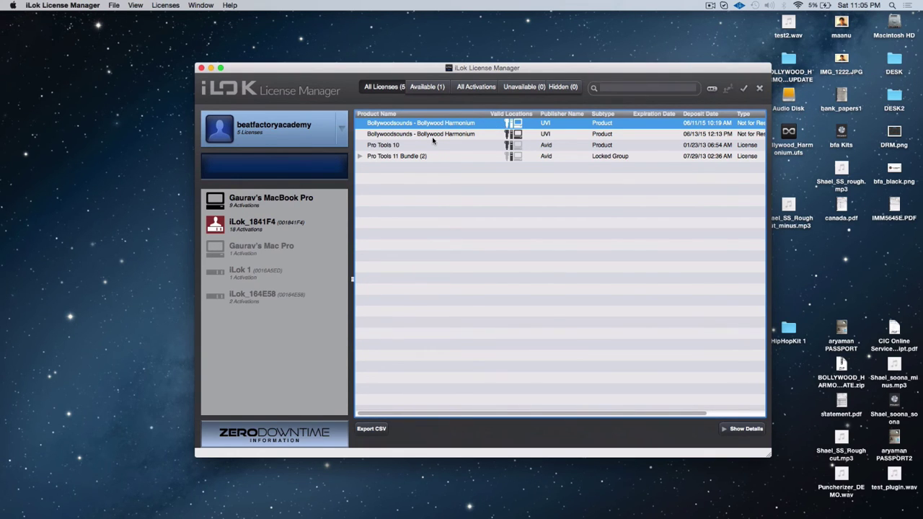
- Activate the first Bollywoodsounds - Bollywood Harmonium license on the connected iLok key
drag(416, 126, 267, 228)
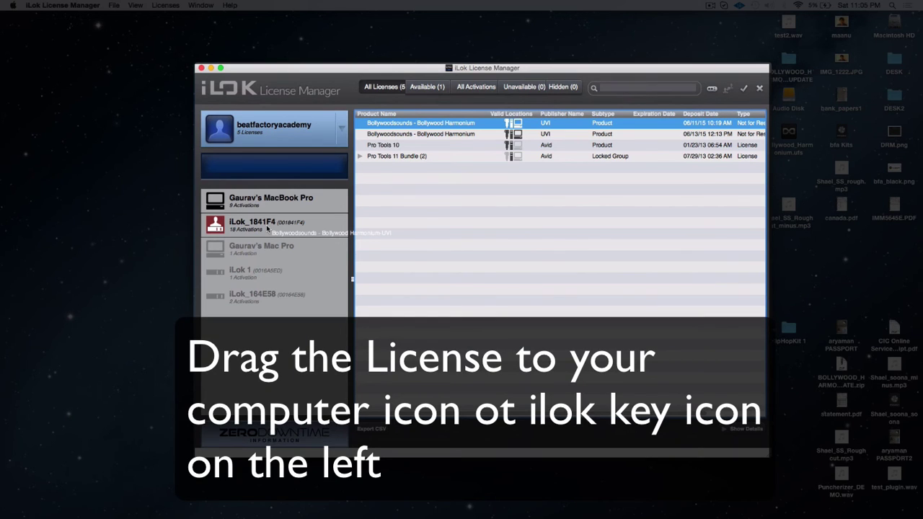
drag(266, 227, 268, 221)
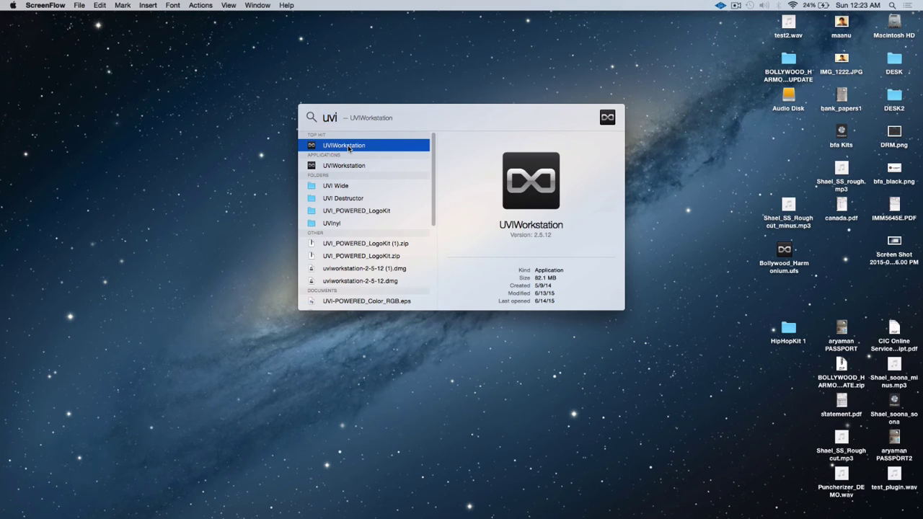
- Launch UVIWorkstation and open the Bollywood_Harmonium.ufs soundbank from the Desktop in its browser
key(Return)
double_click(421, 116)
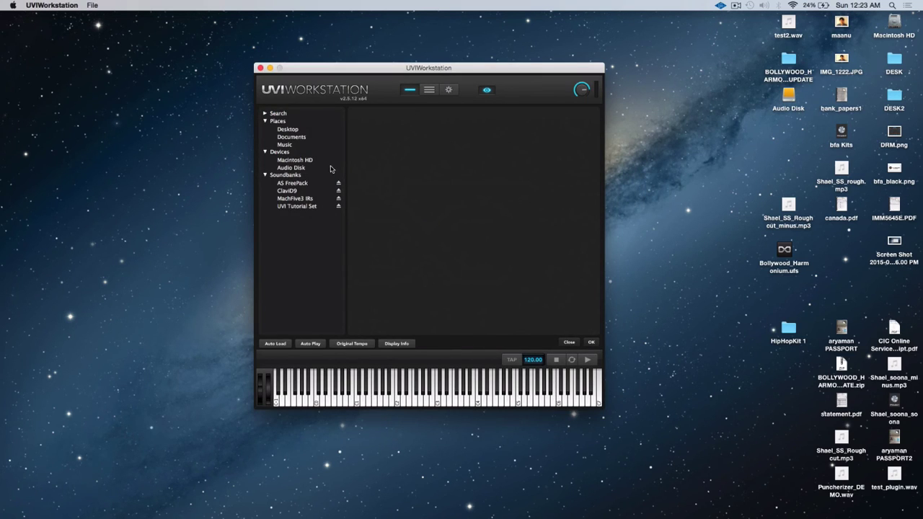
click(292, 130)
click(361, 191)
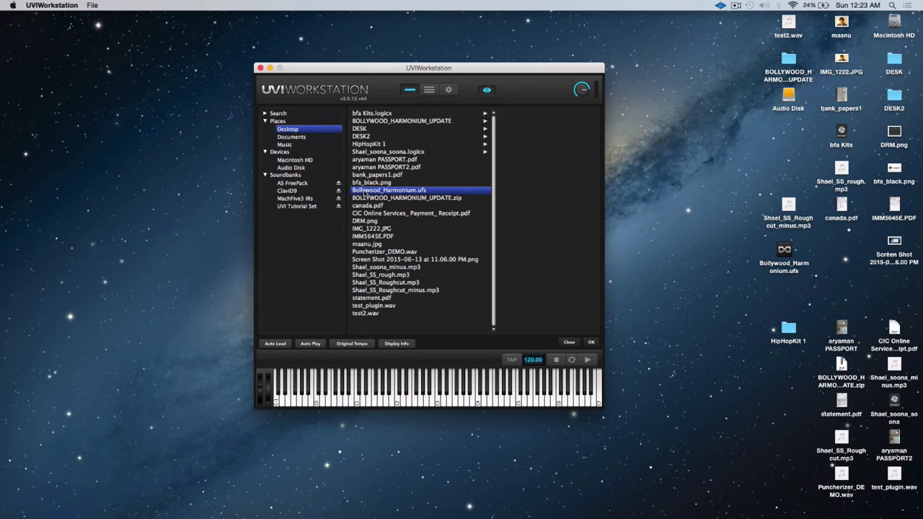
double_click(365, 192)
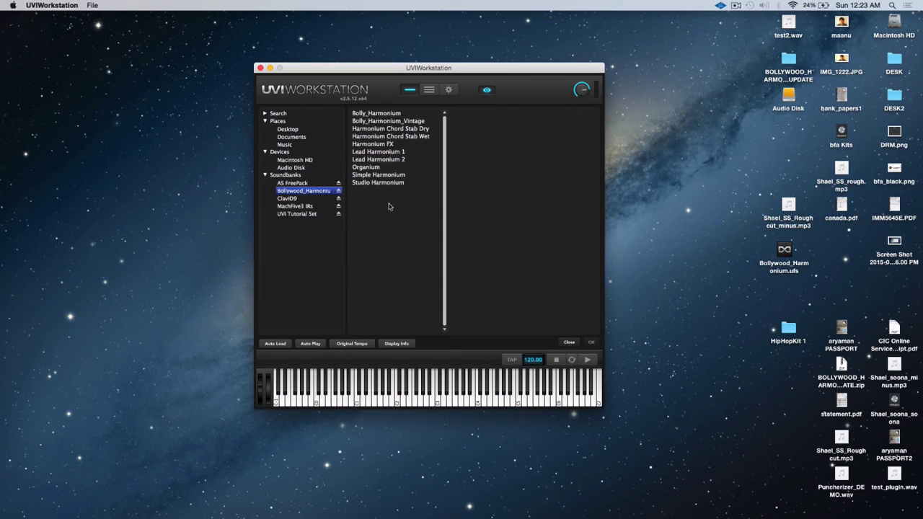
- Load the Bolly_Harmonium program from the soundbank and advance through its programs to Harmonium FX
click(378, 115)
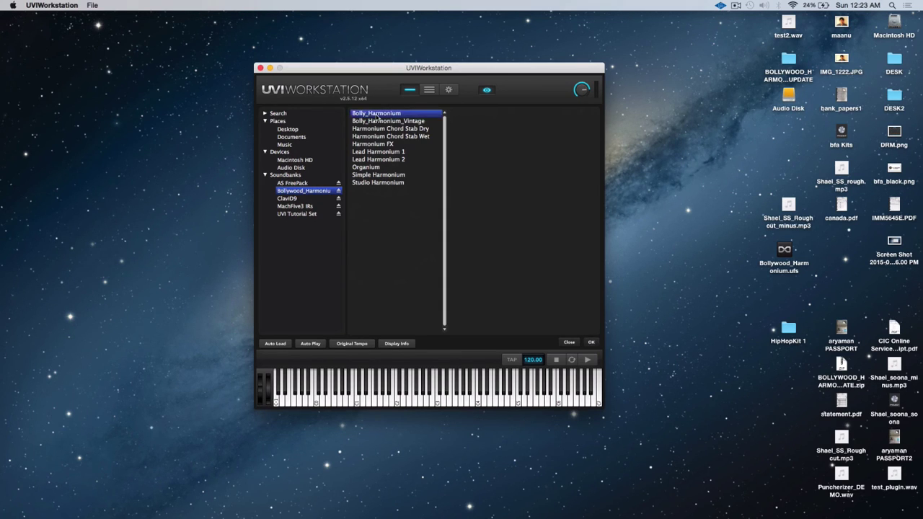
double_click(381, 116)
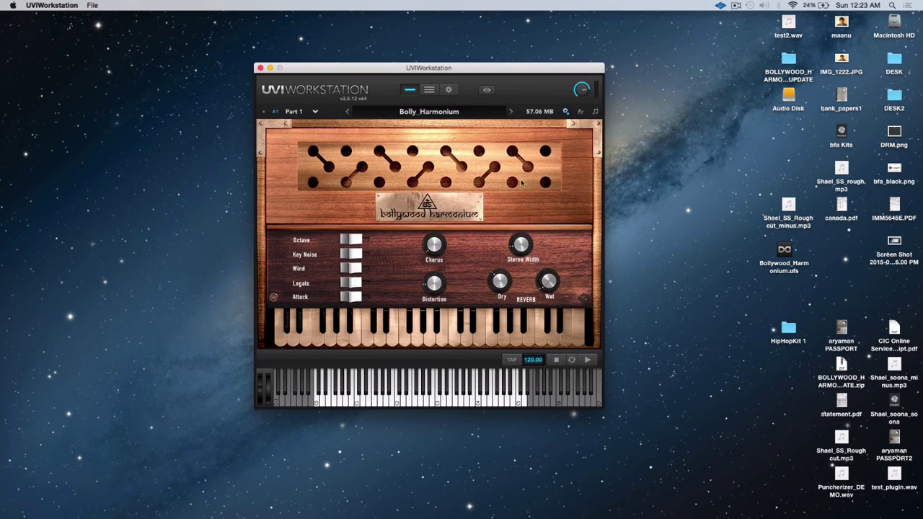
click(510, 112)
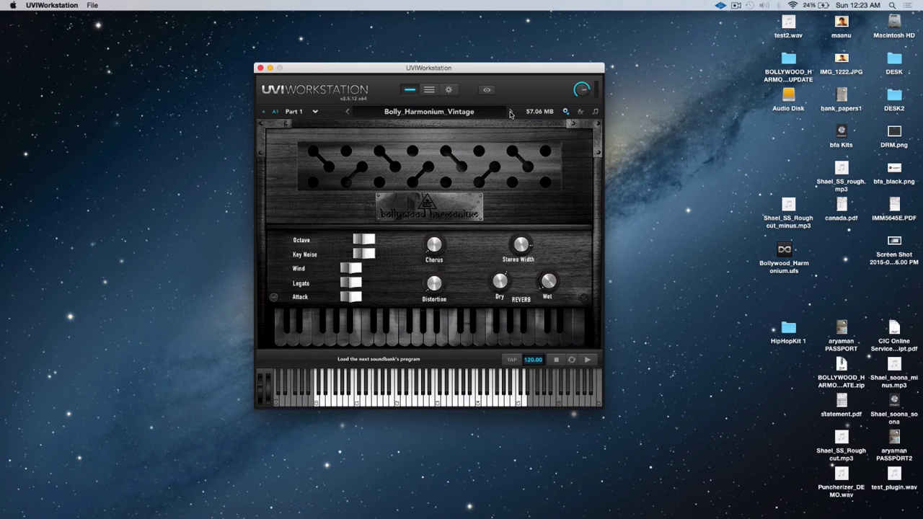
click(510, 112)
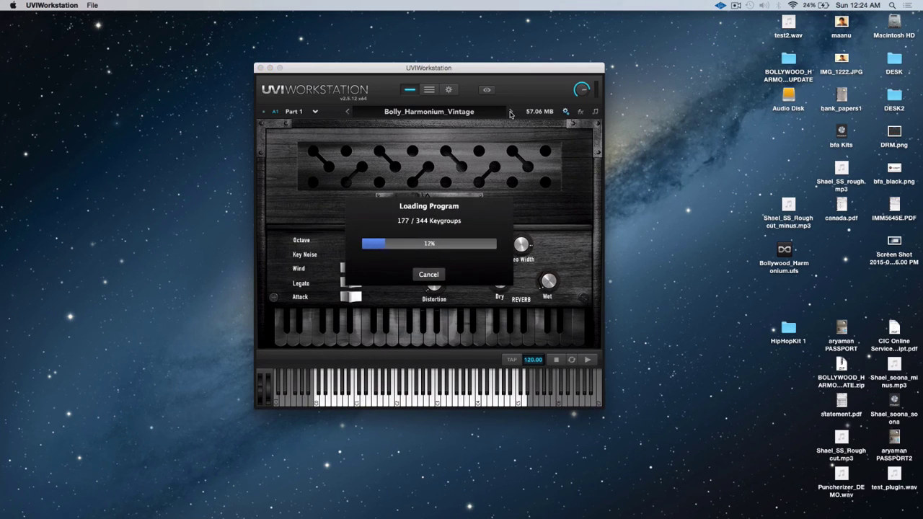
click(510, 112)
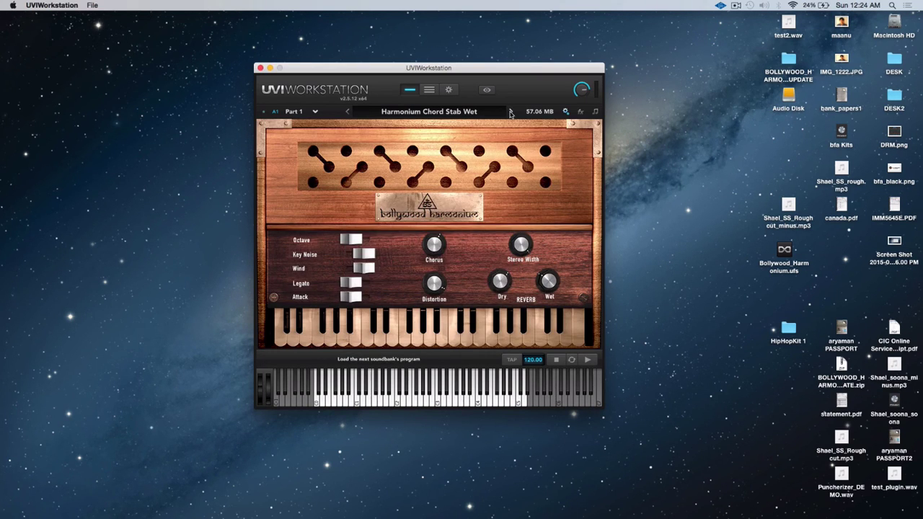
click(510, 111)
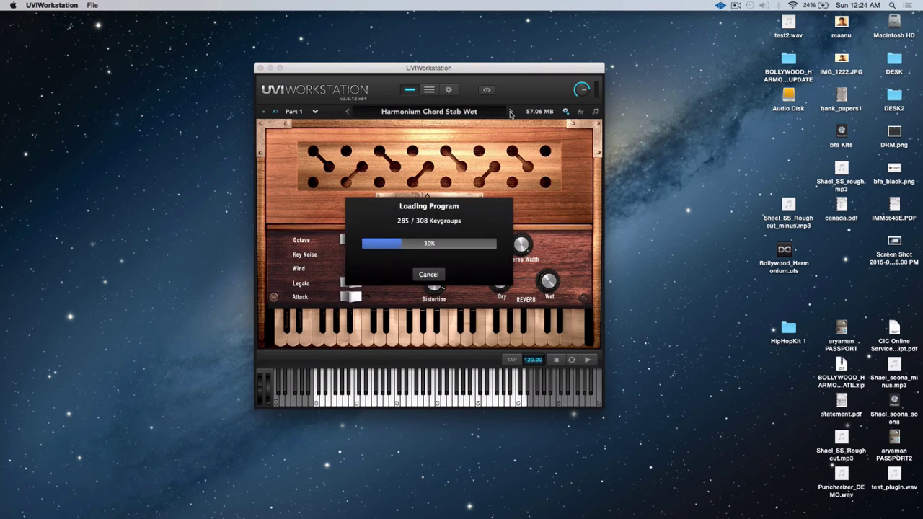
- View the empty Part 2 and return to Part 1 with Harmonium FX
click(292, 112)
click(304, 134)
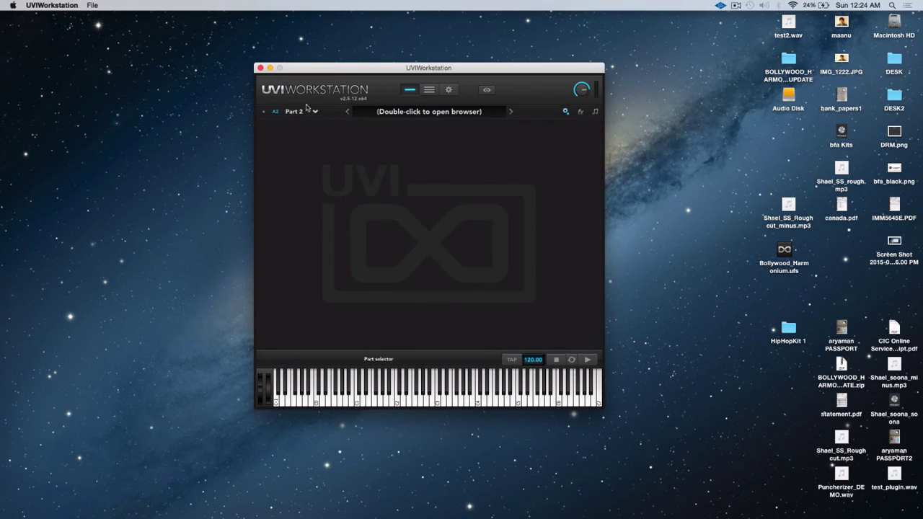
click(295, 112)
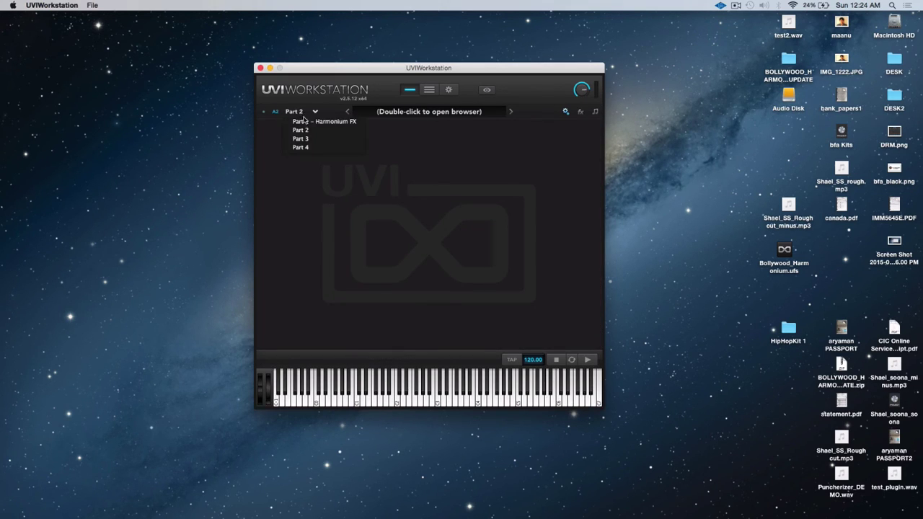
click(302, 123)
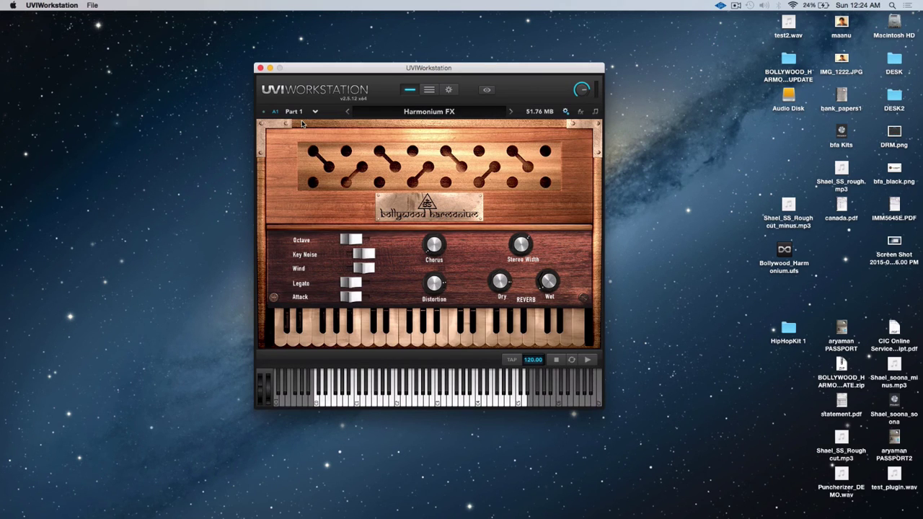